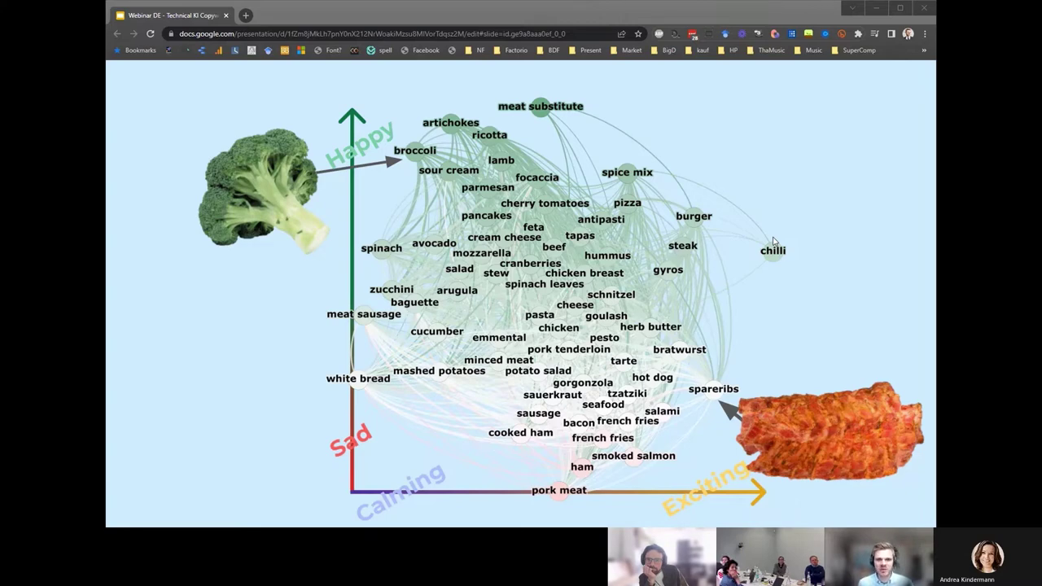
Step: Leave the slides and open the neuroflash web app at app.neuro-flash.com in a new browser tab
key(Right)
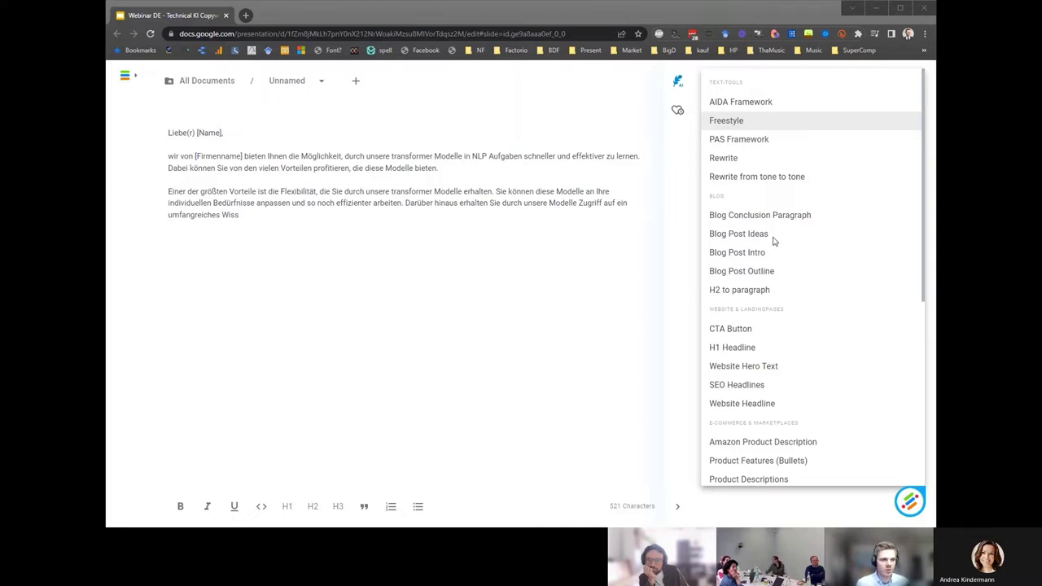
key(ctrl+t)
text(app)
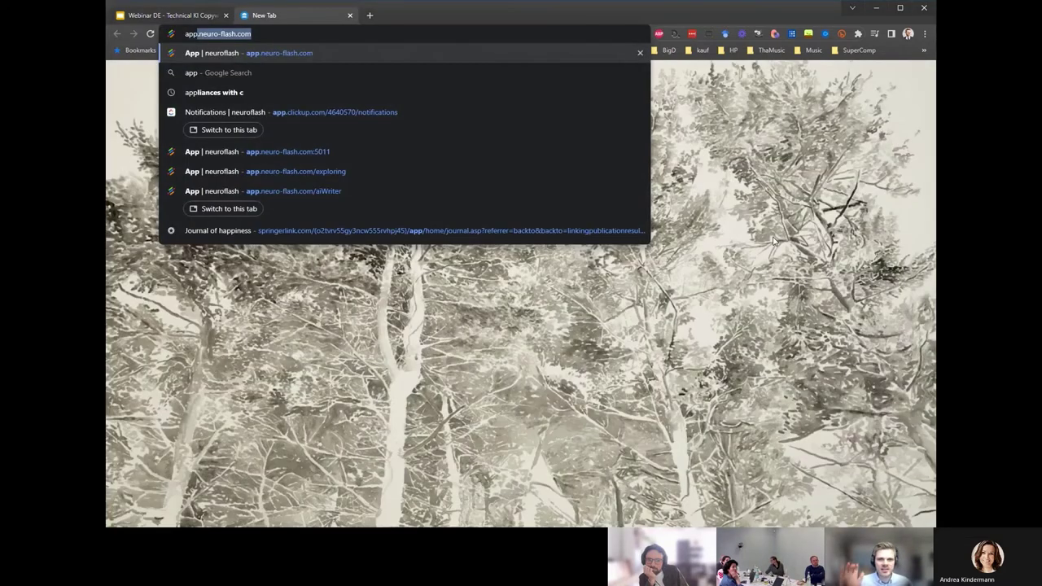
key(Return)
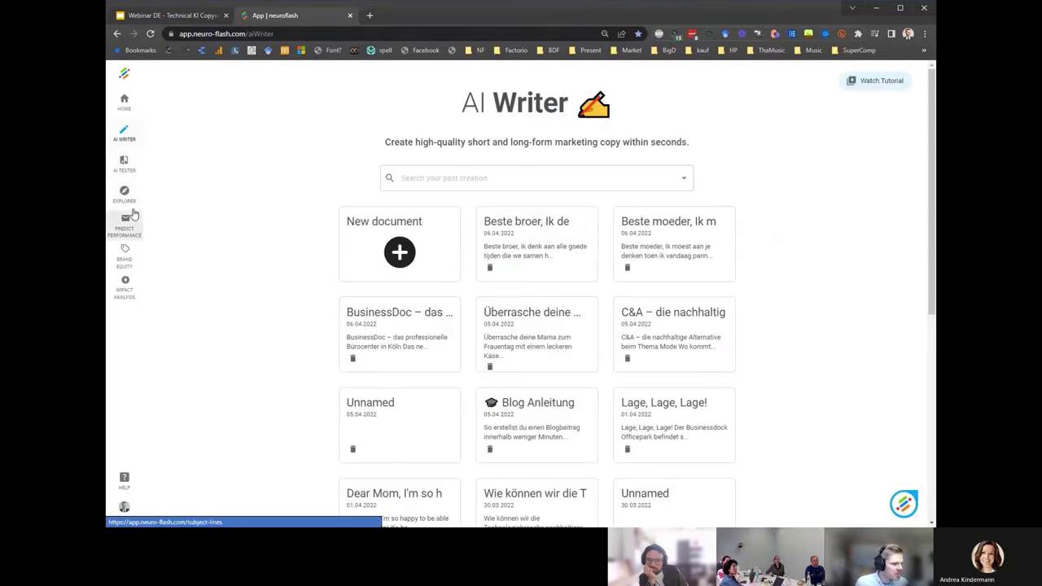
Step: Start a new AI Tester campaign and name the project "Quadriga"
click(127, 167)
click(562, 157)
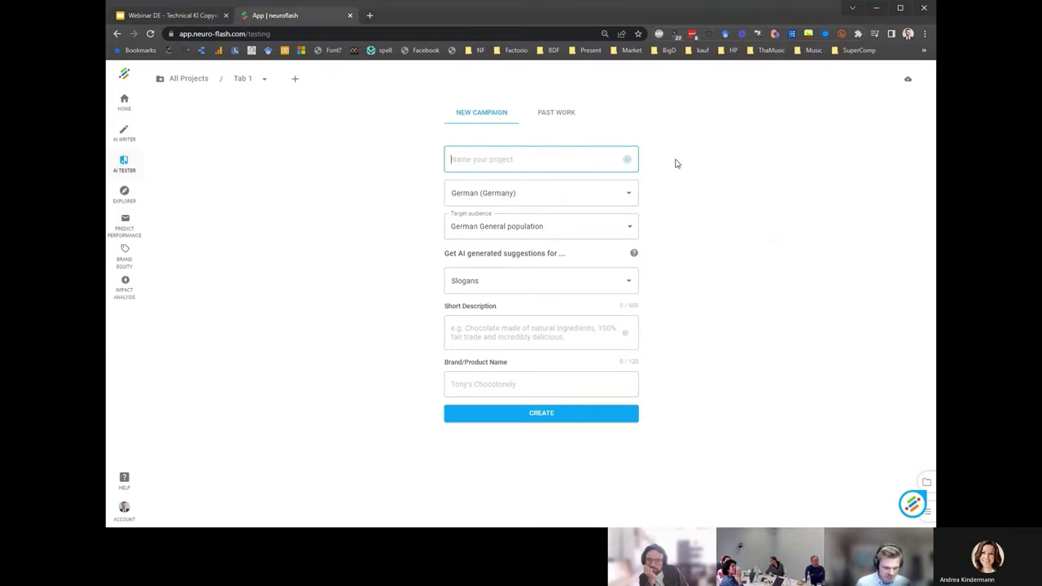
text(Quadriga)
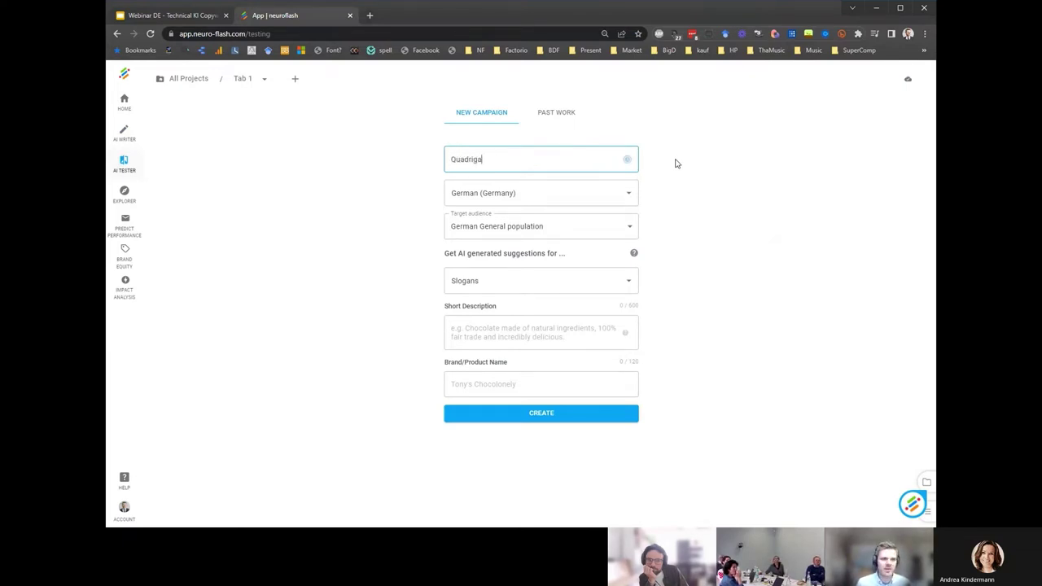
Step: Look through the available campaign languages and the content types offered for AI suggestions
click(633, 187)
click(697, 186)
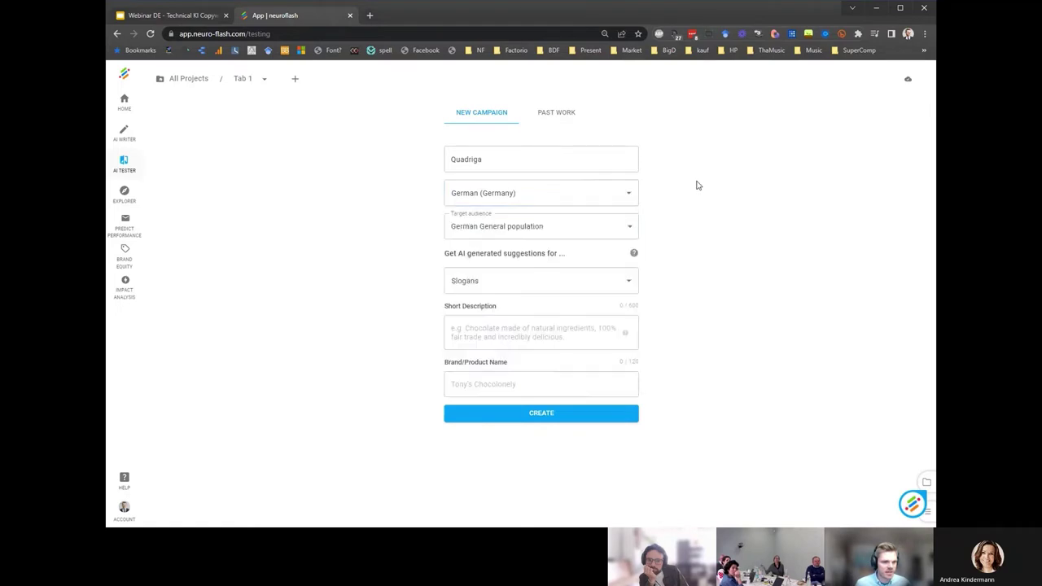
click(627, 194)
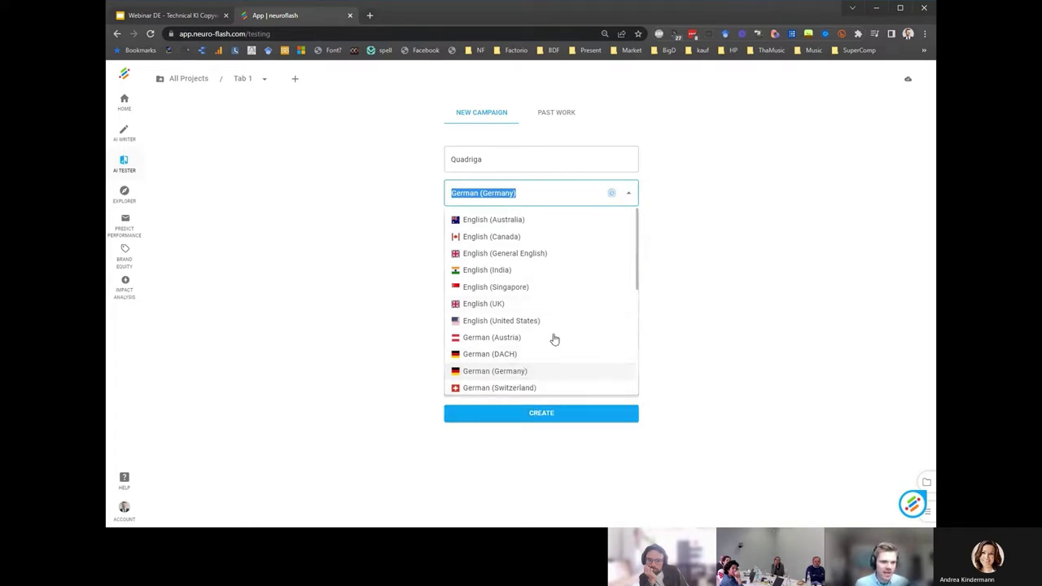
click(724, 239)
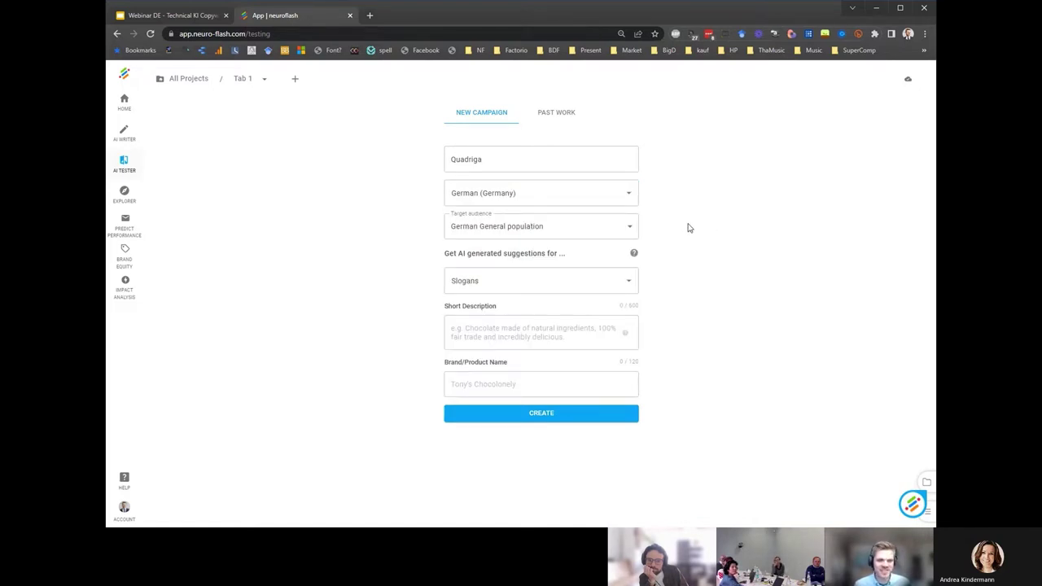
click(537, 287)
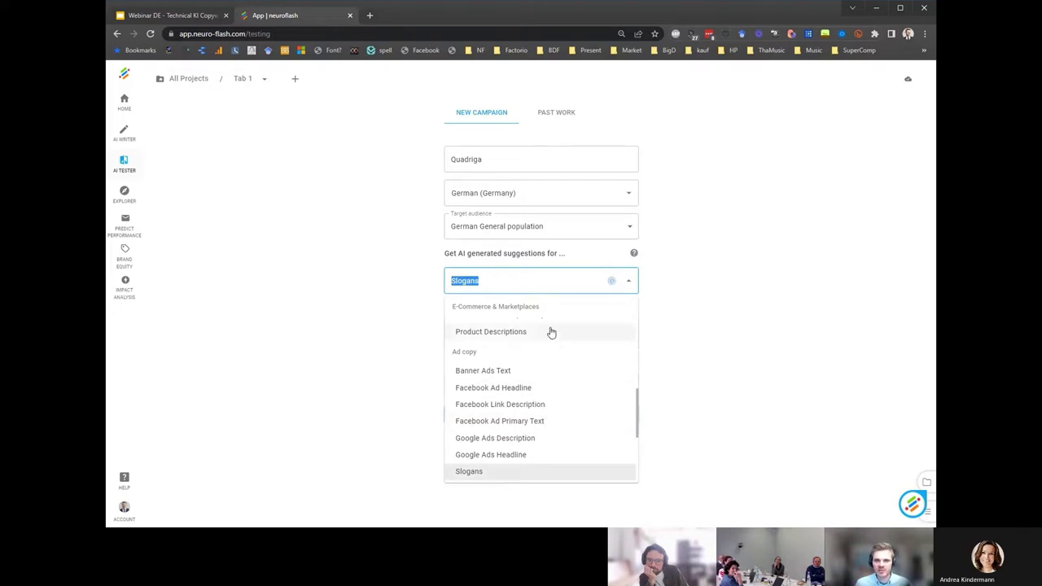
click(629, 277)
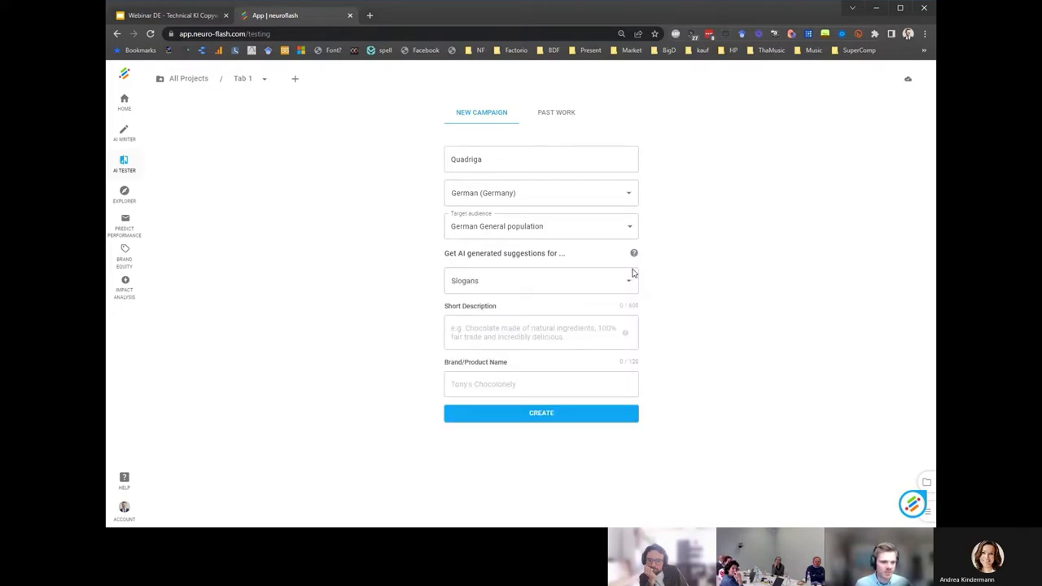
Step: Enter the short description "Quadriga ist eine innovative universität für junge Menschen"
click(510, 325)
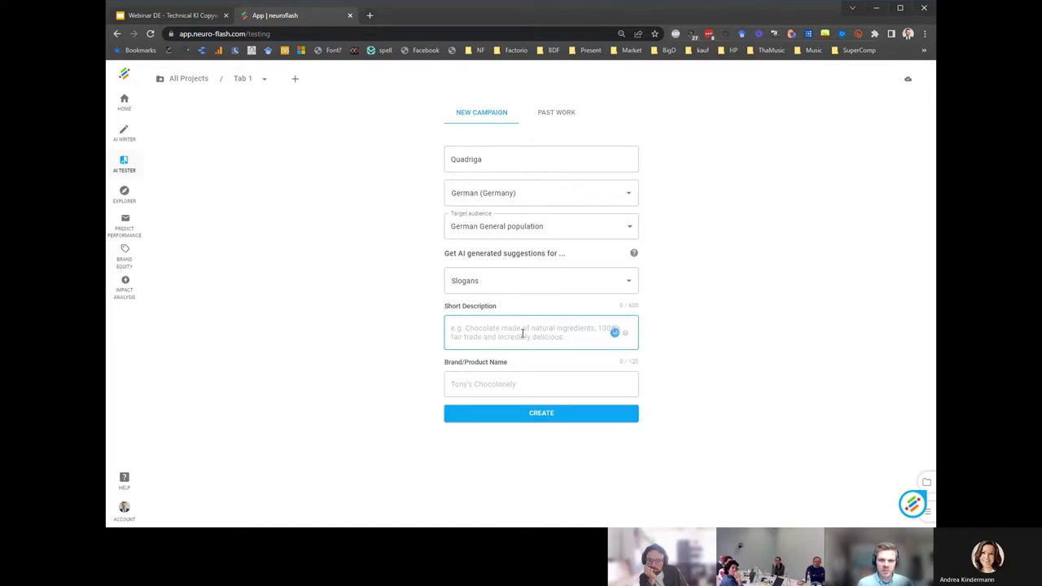
text(Quadriga ist eine inno)
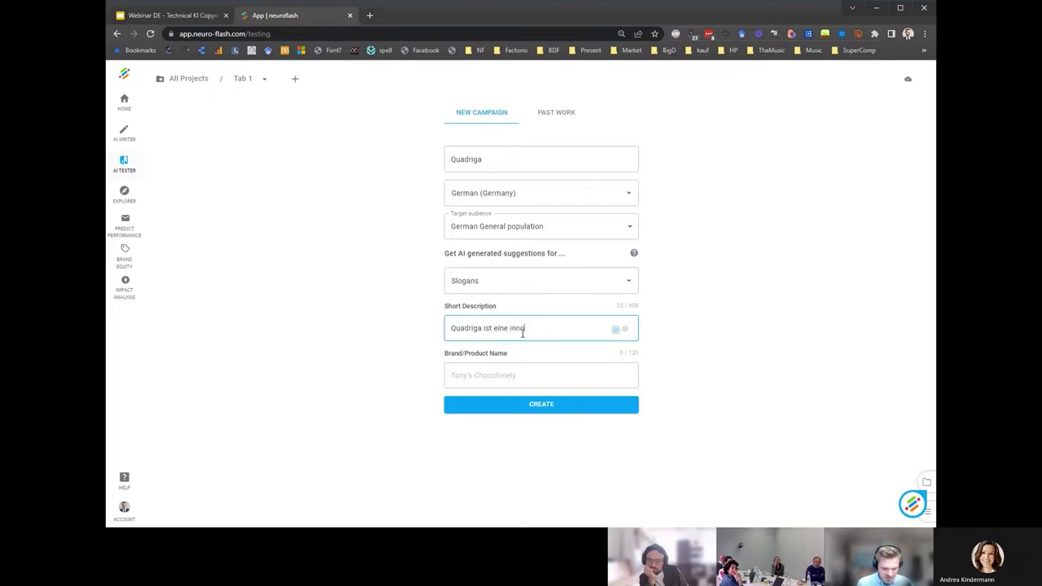
text(vative univatstät)
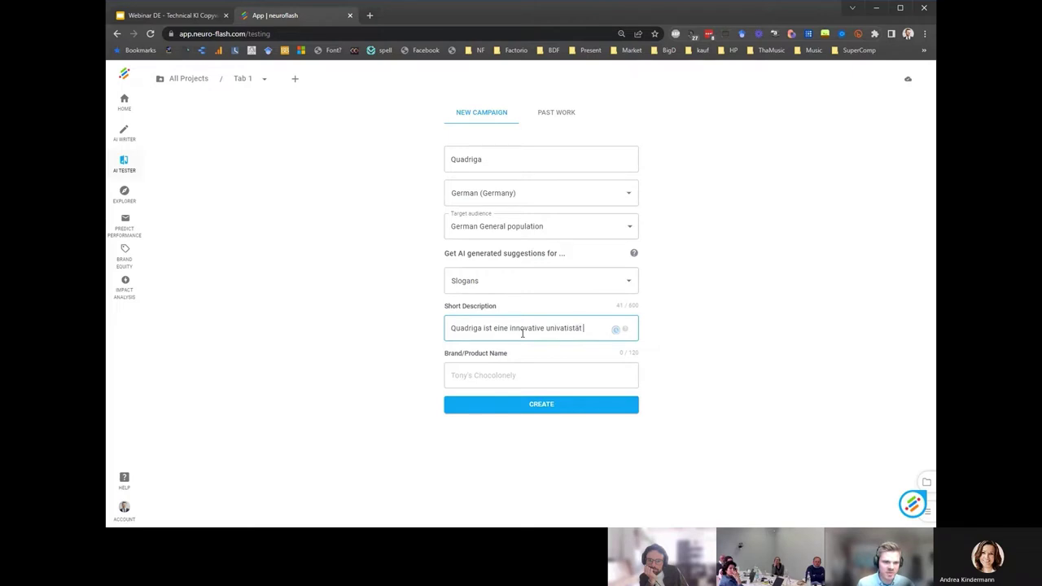
key(ctrl+shift+Left)
text(universität)
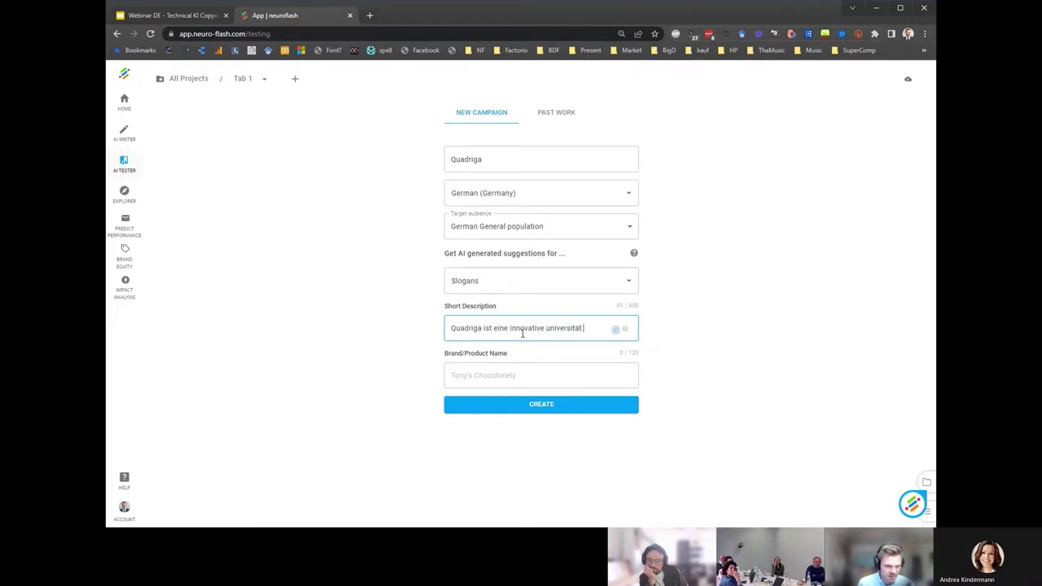
text( für )
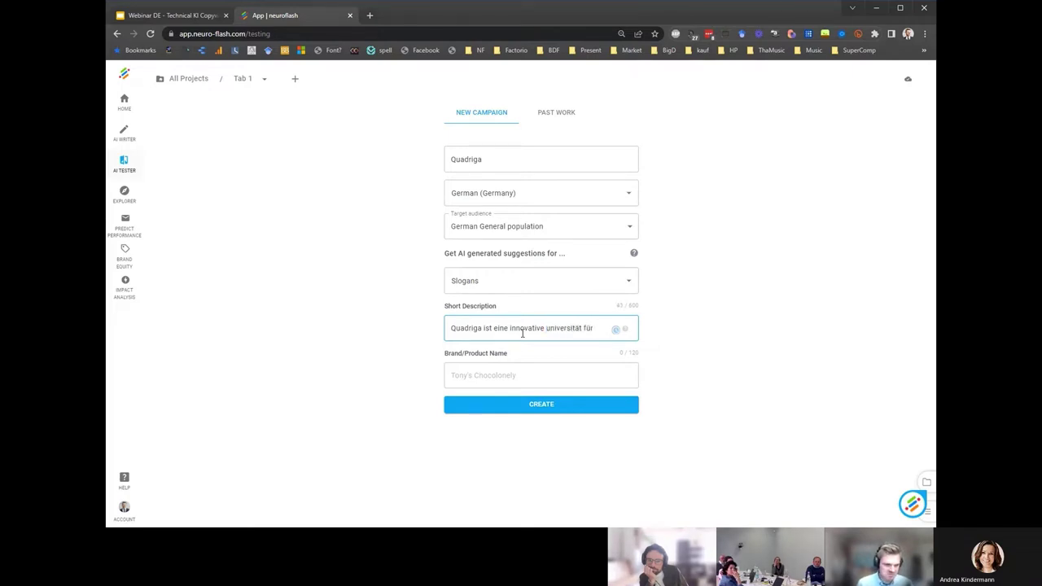
text(junge Menschen)
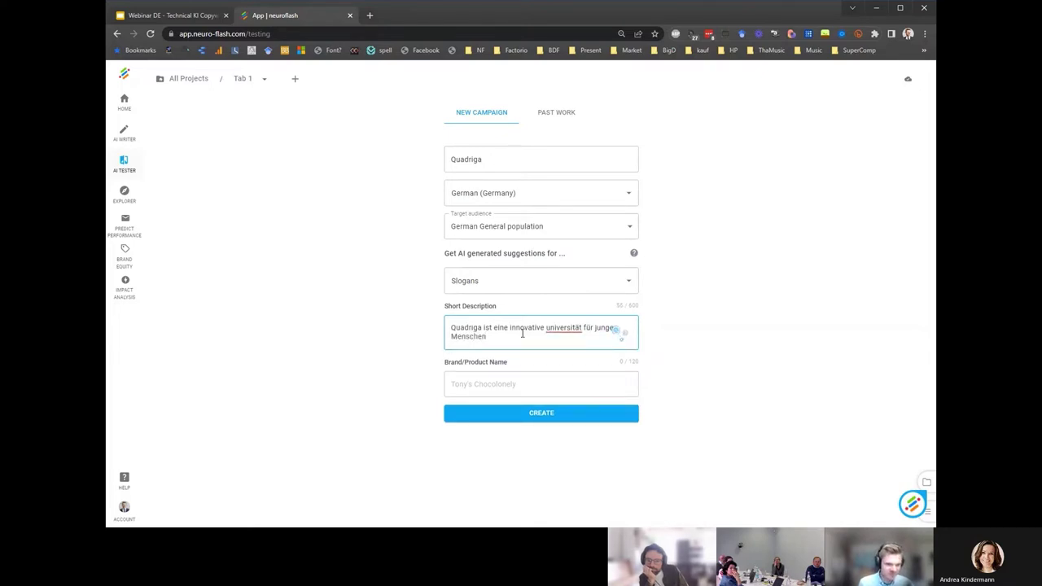
Step: Revise the short description to "Quadriga ist eine innovative Hochschule für junge, schlaue Menschen" and create the campaign
click(563, 327)
click(573, 373)
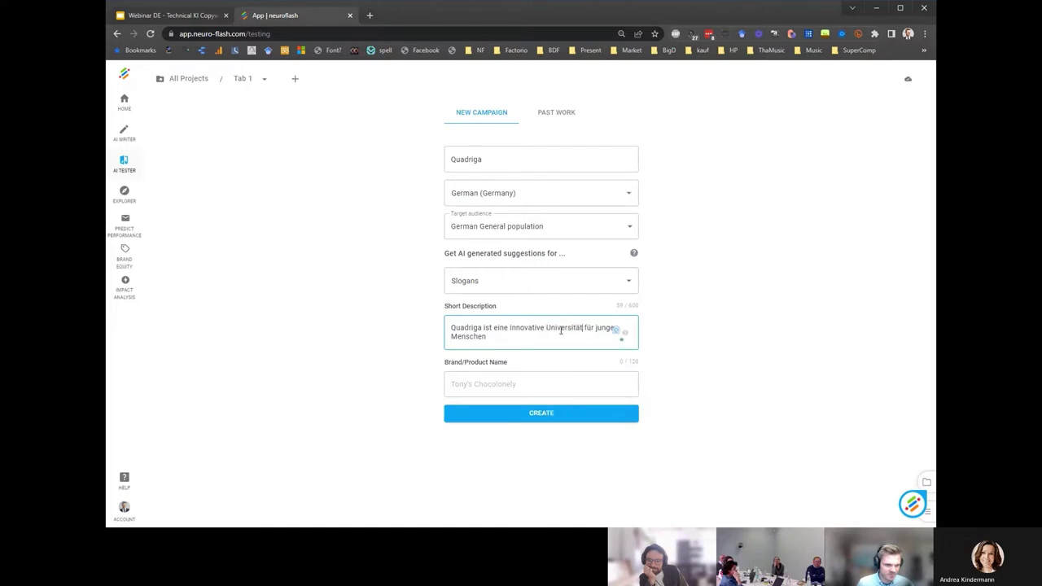
text(Fachholschule)
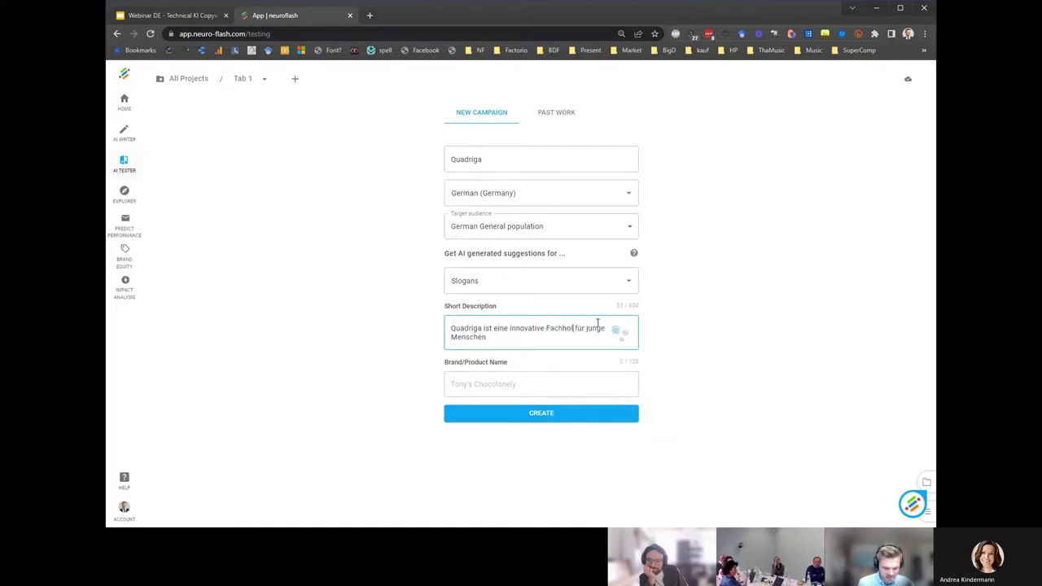
double_click(594, 328)
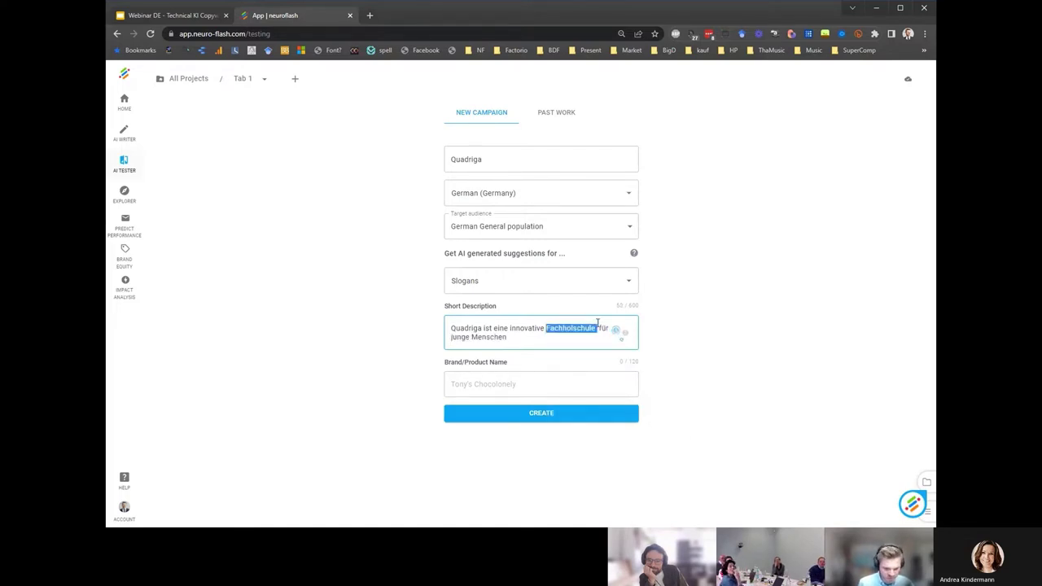
text(Hochschule für junge )
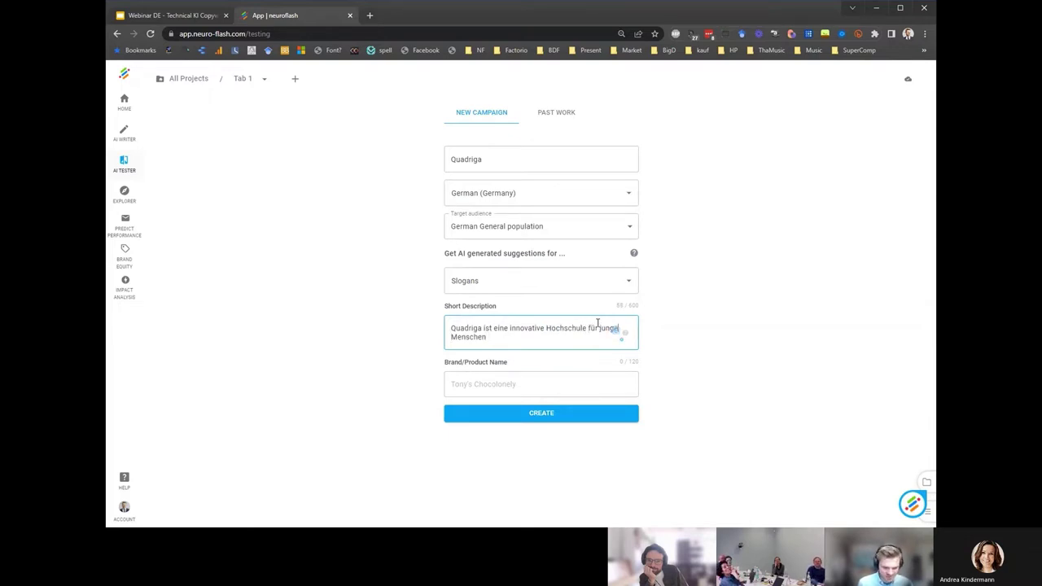
text(schlaue)
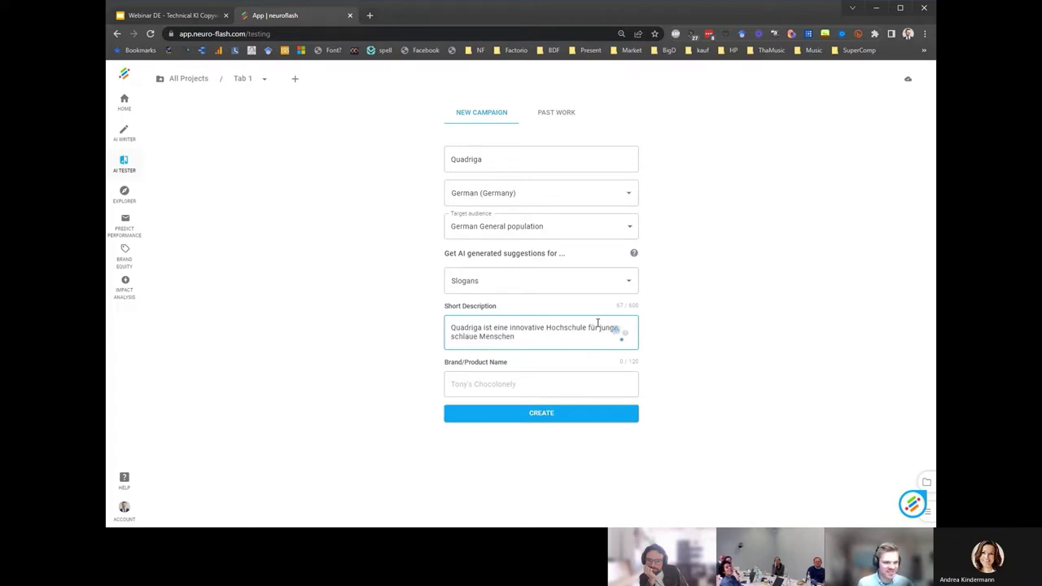
click(548, 413)
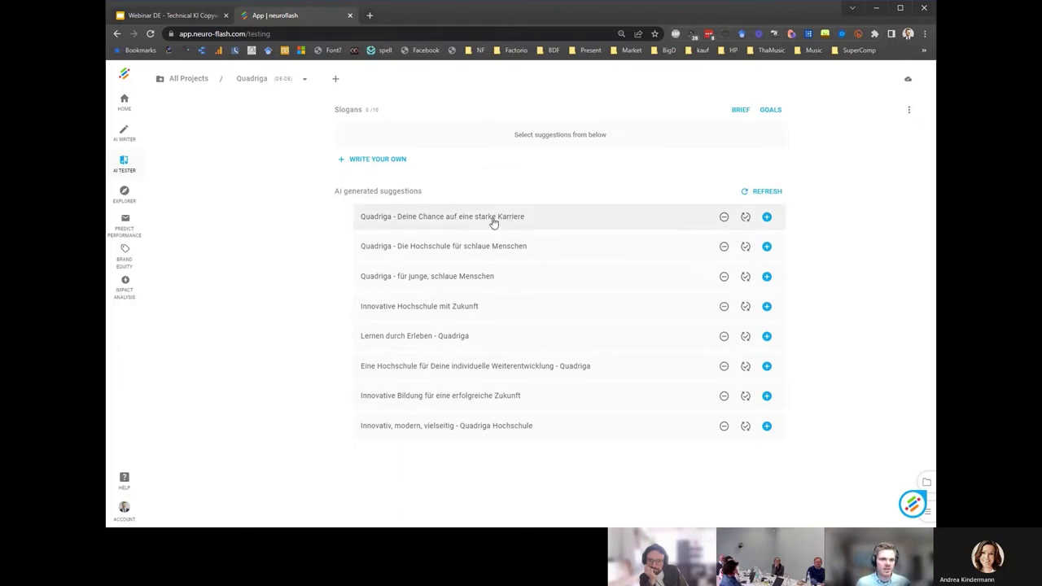
Step: Review the short description in the campaign's brief and close it without changes
click(741, 109)
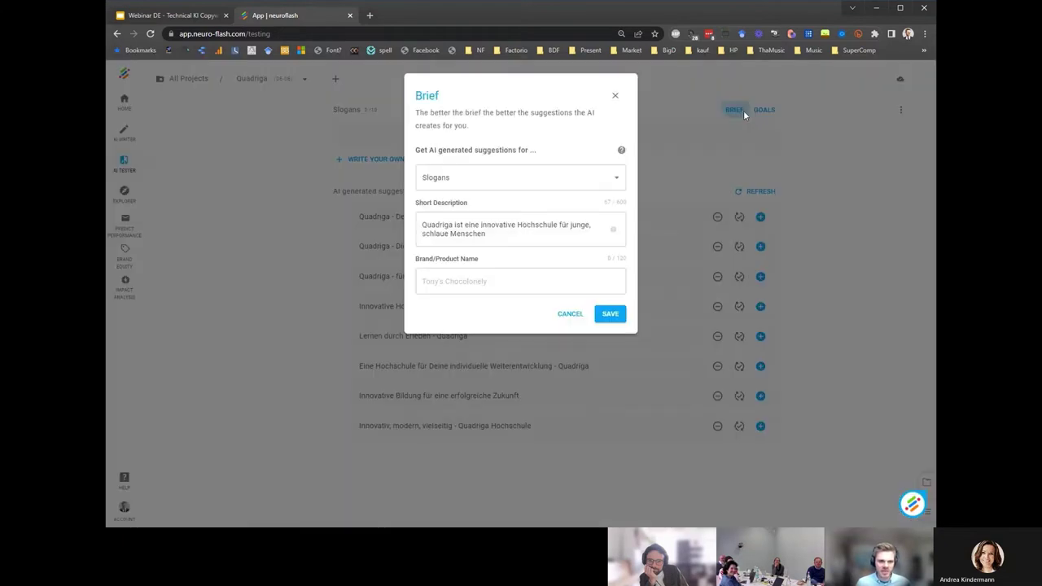
double_click(432, 224)
click(506, 223)
double_click(505, 224)
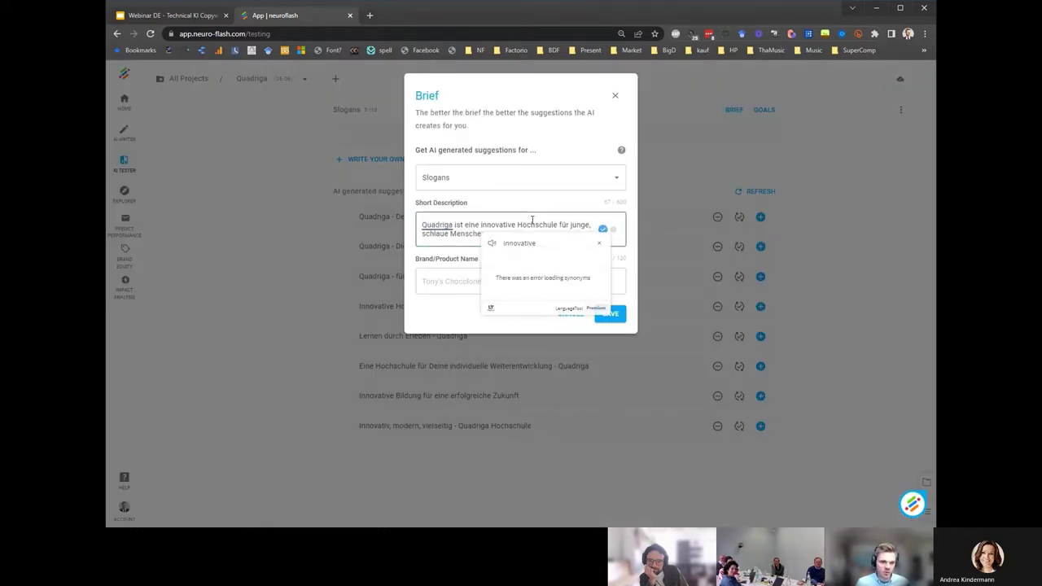
click(614, 96)
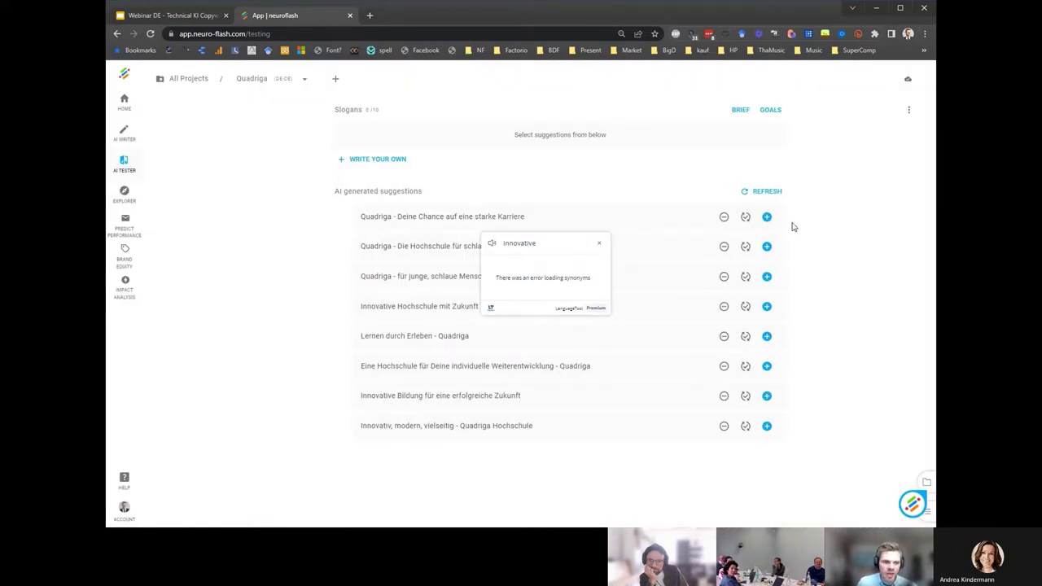
click(601, 242)
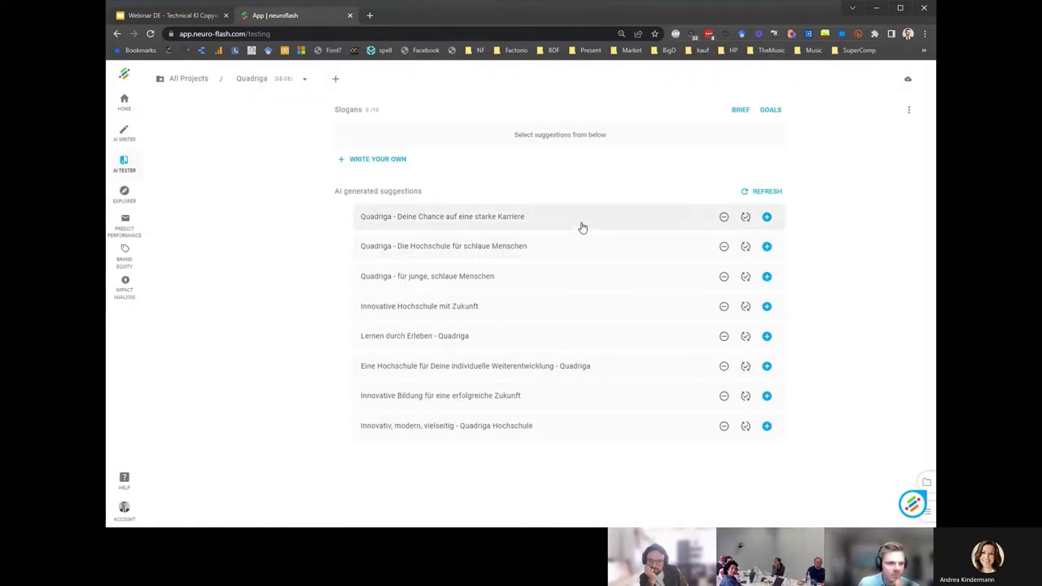
Step: Add "Innovative Hochschule mit Zukunft", "Quadriga - Deine Chance auf eine starke Karriere", "Innovative Bildung für eine erfolgreiche Zukunft" and "Innovativ, modern, vielseitig - Quadriga Hochschule" as slogans
click(464, 317)
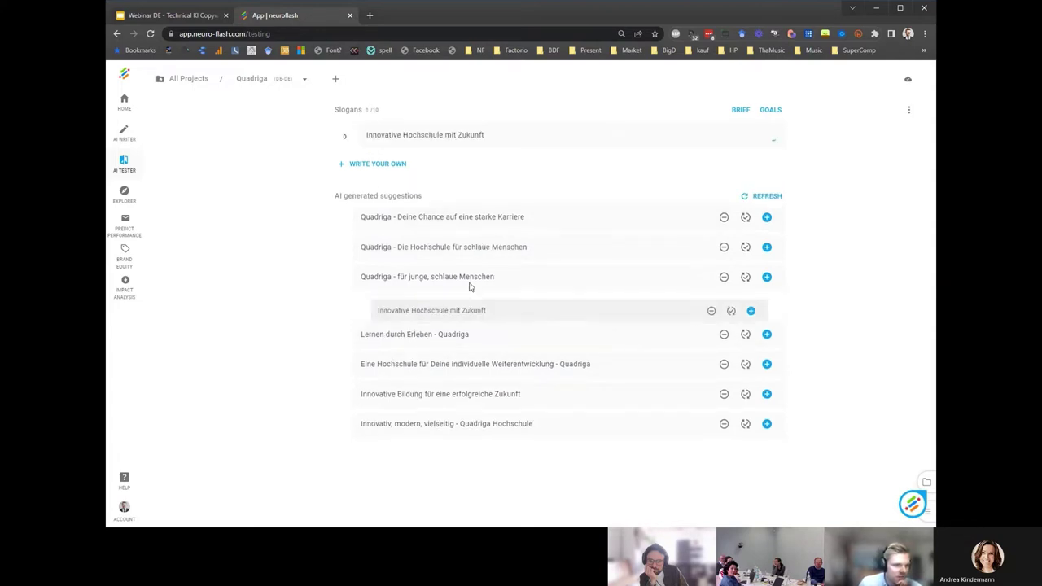
click(496, 232)
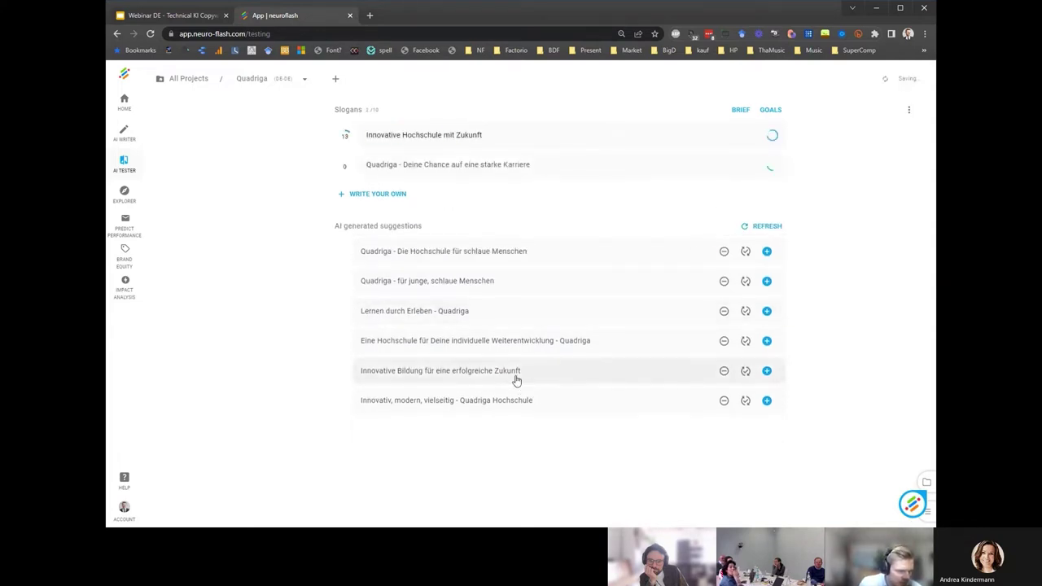
click(486, 373)
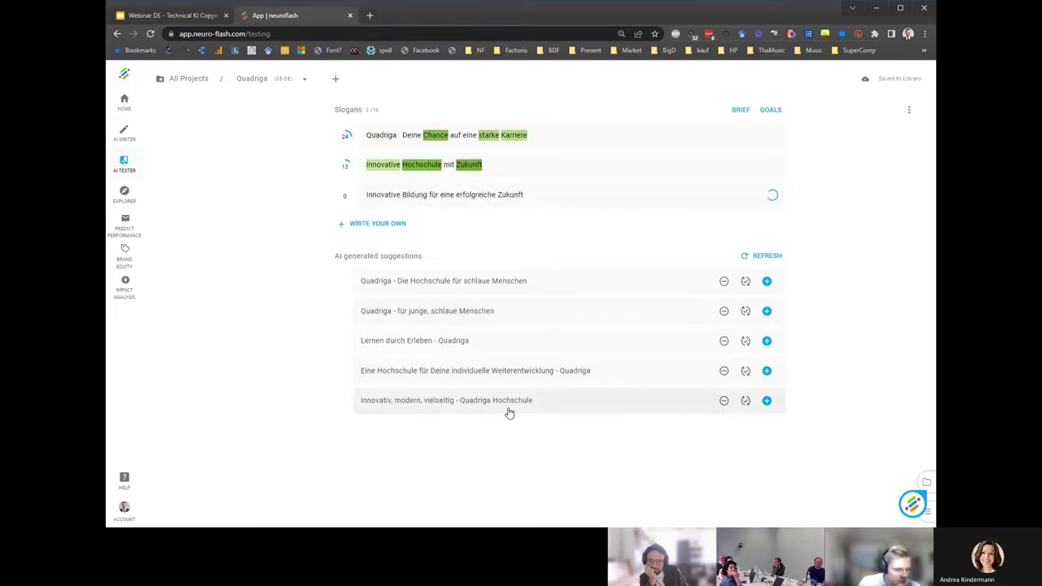
click(505, 404)
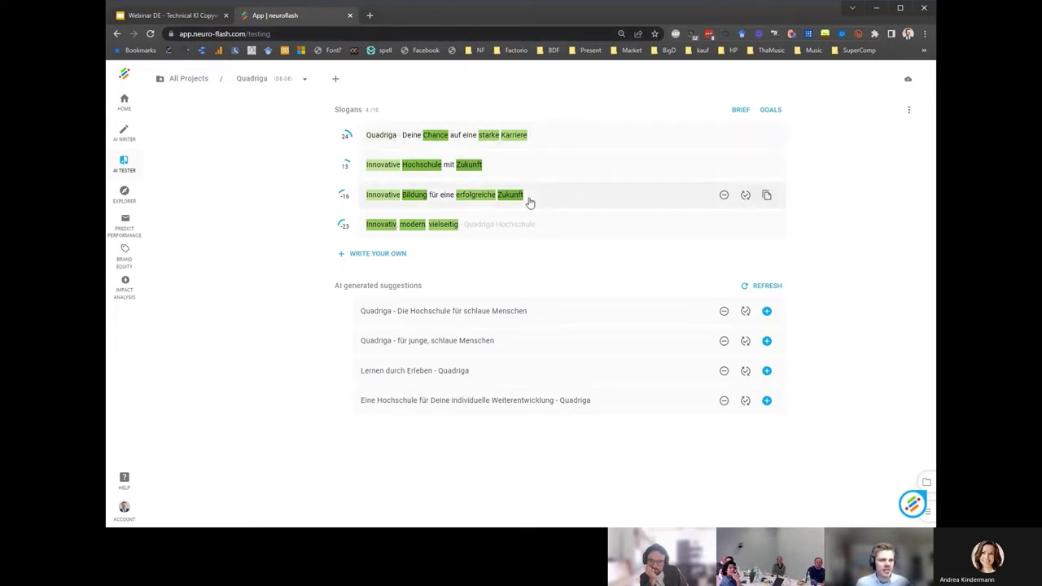
Step: Generate a fresh set of AI slogan suggestions and check the campaign's brief without changing it
click(770, 286)
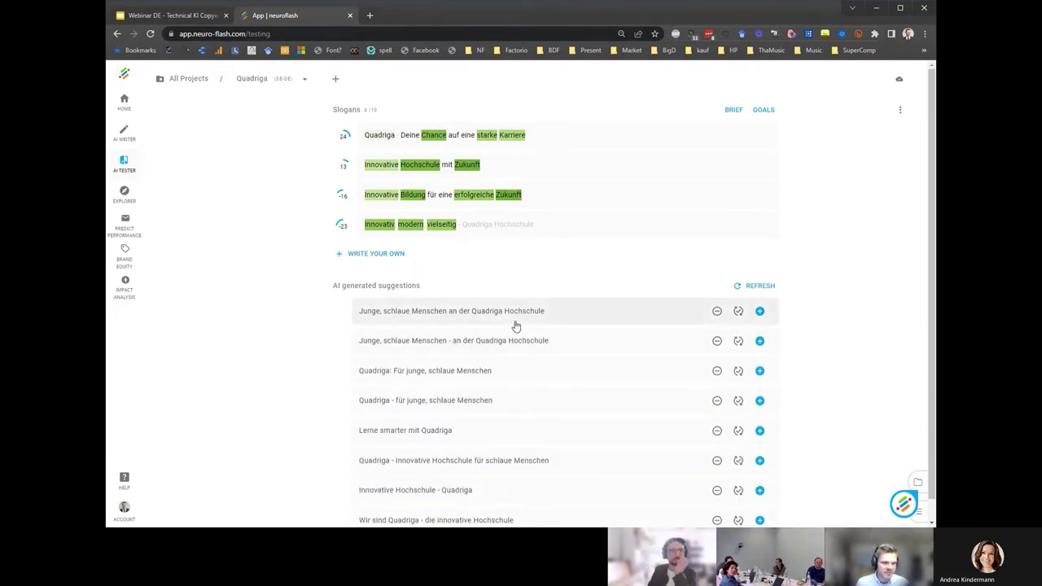
click(733, 109)
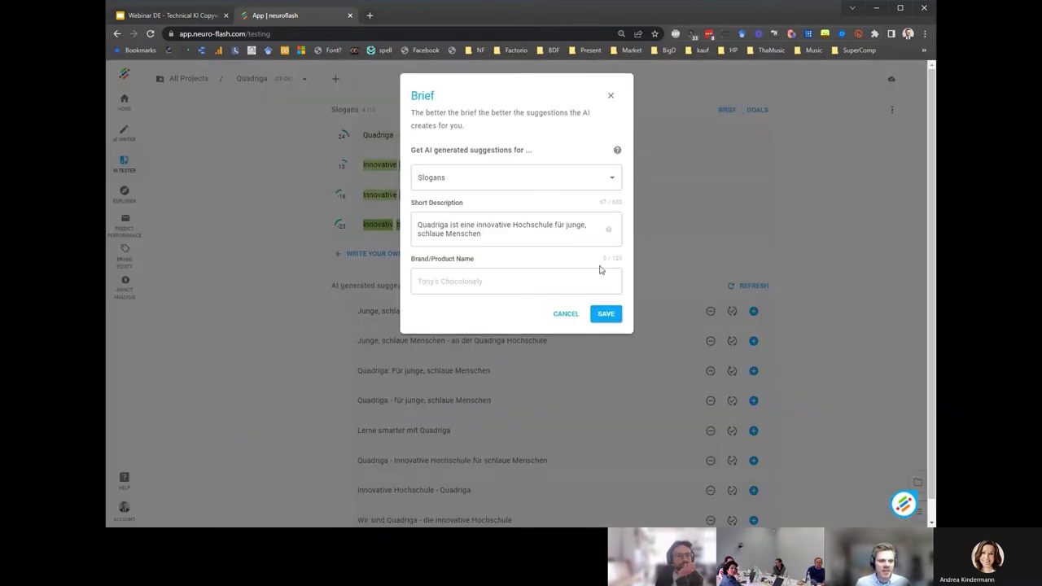
click(566, 314)
Step: Set the campaign's communication style goals to Easy readability with Happy and Powerful sentiment
click(763, 108)
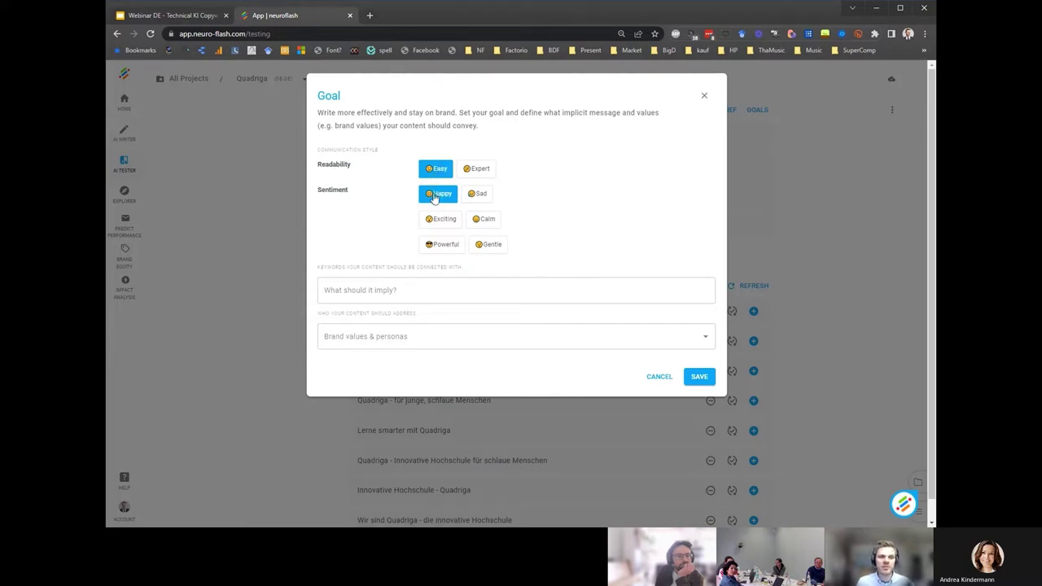
click(436, 245)
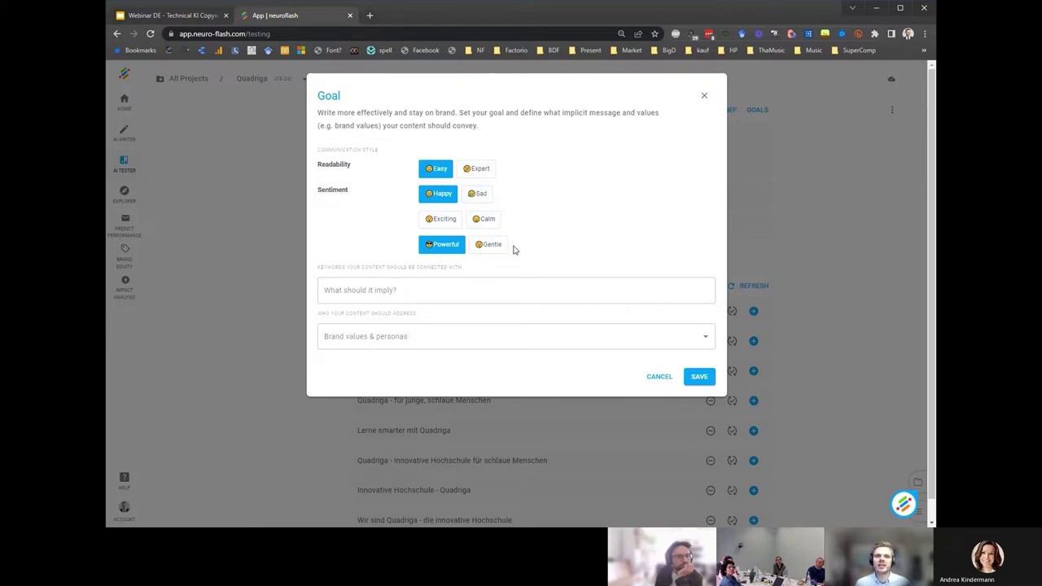
Step: Add "innovativ", "karriere" and "GEld" as keywords the content should imply and save the goals
click(543, 290)
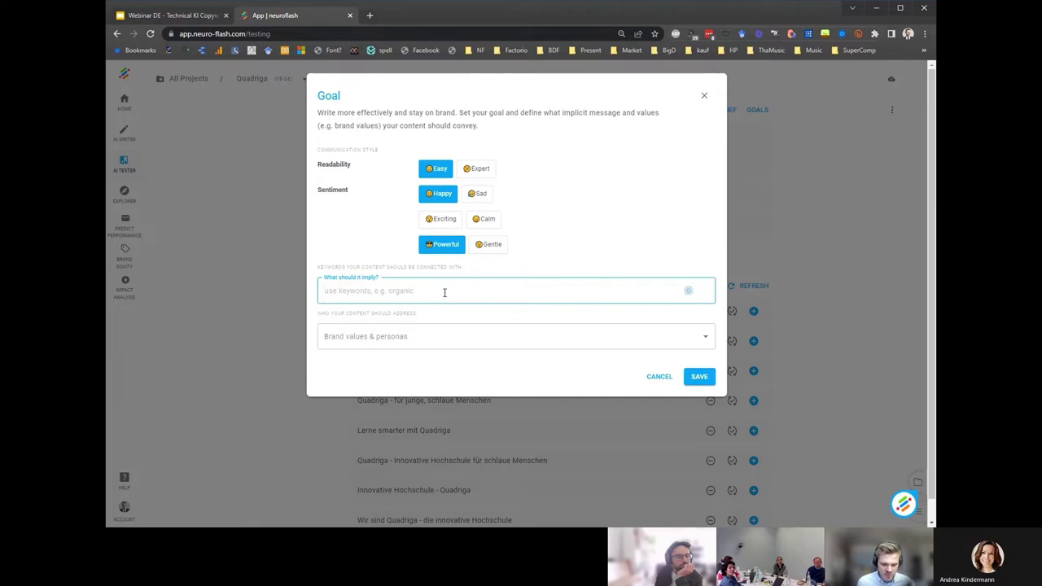
text(in)
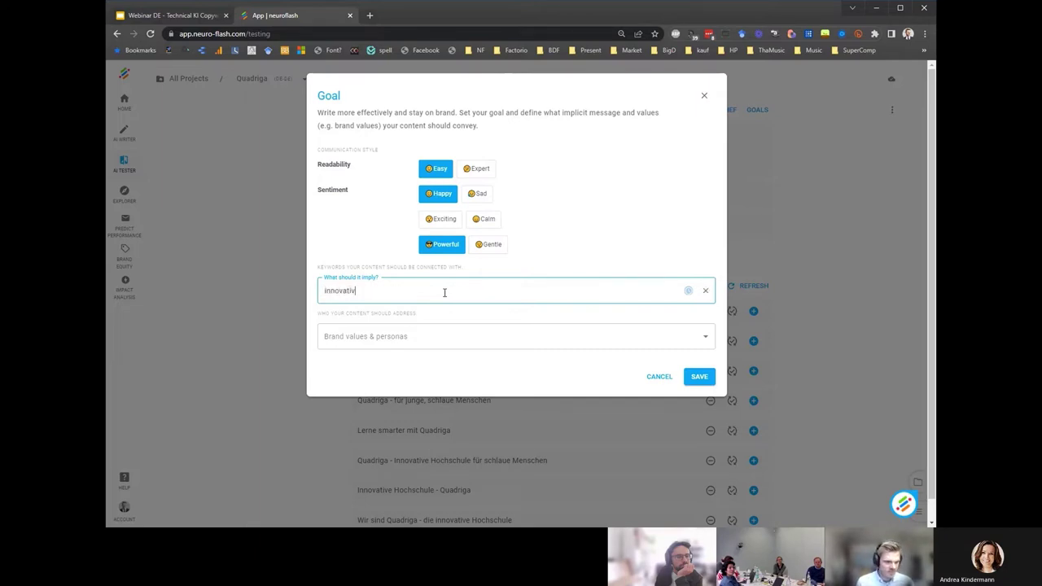
text(novativ)
key(Return)
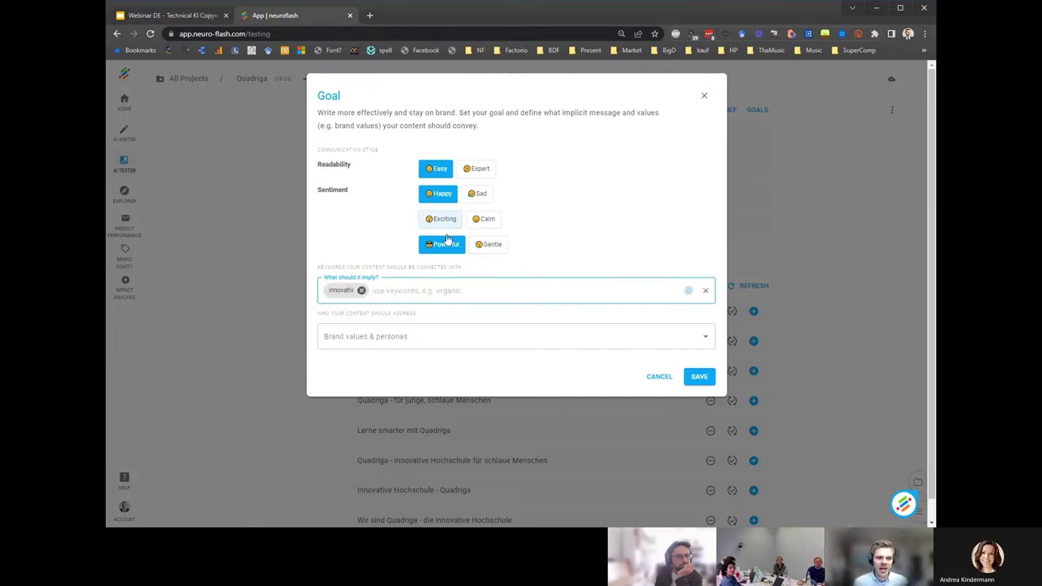
text(ka)
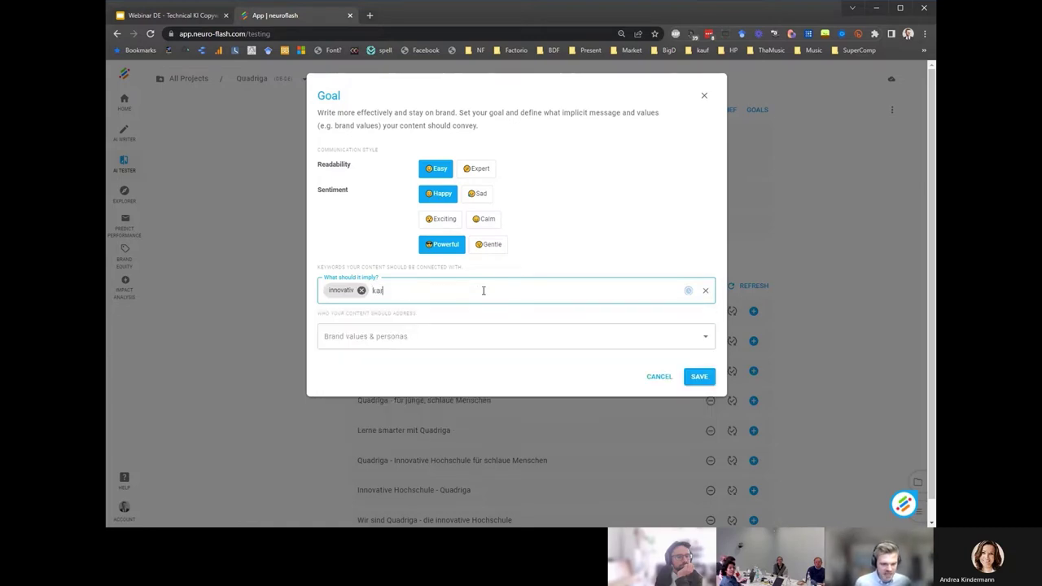
text(rriere)
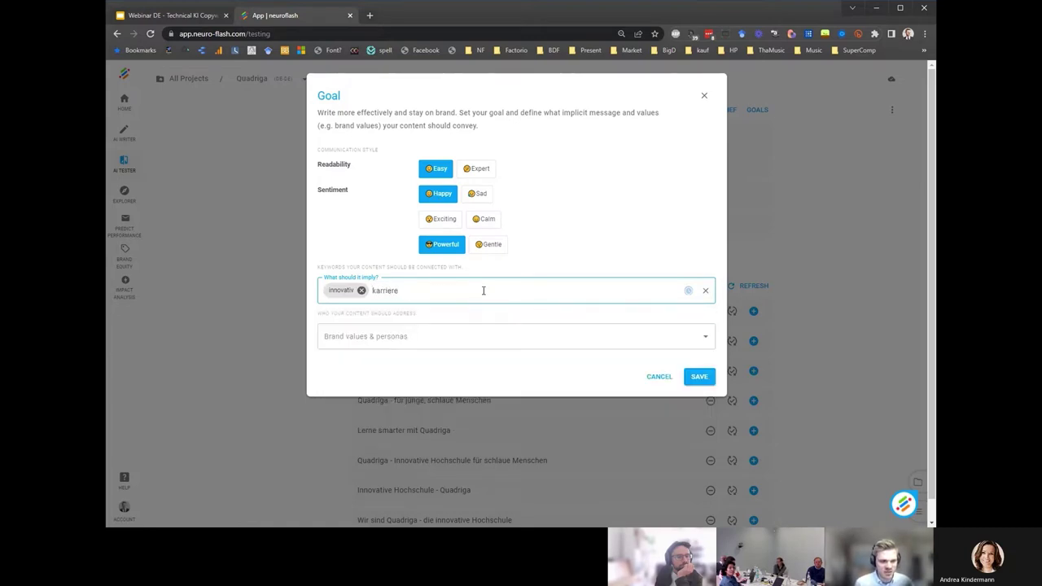
key(Return)
text(GEld)
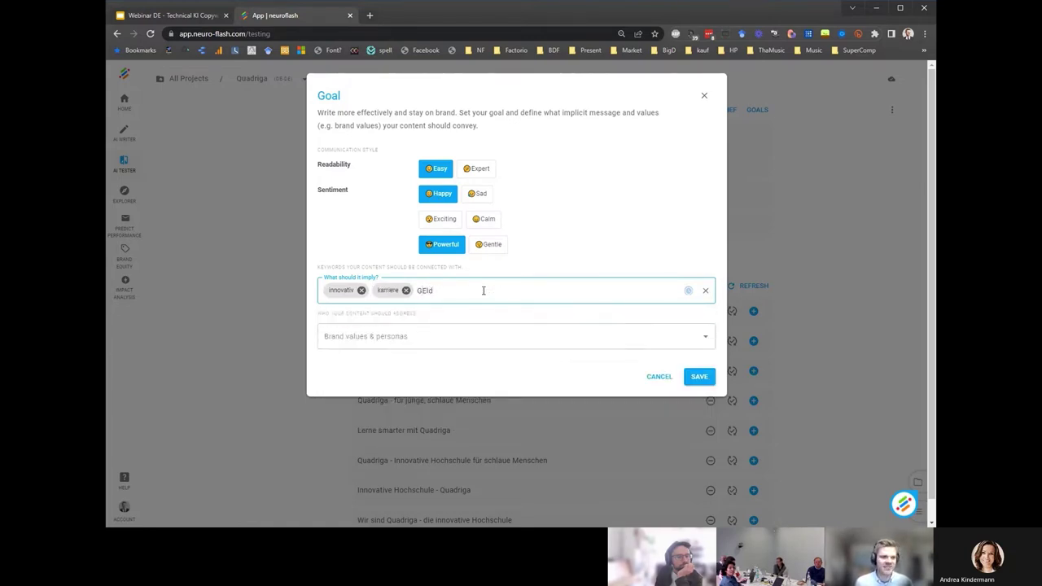
key(Return)
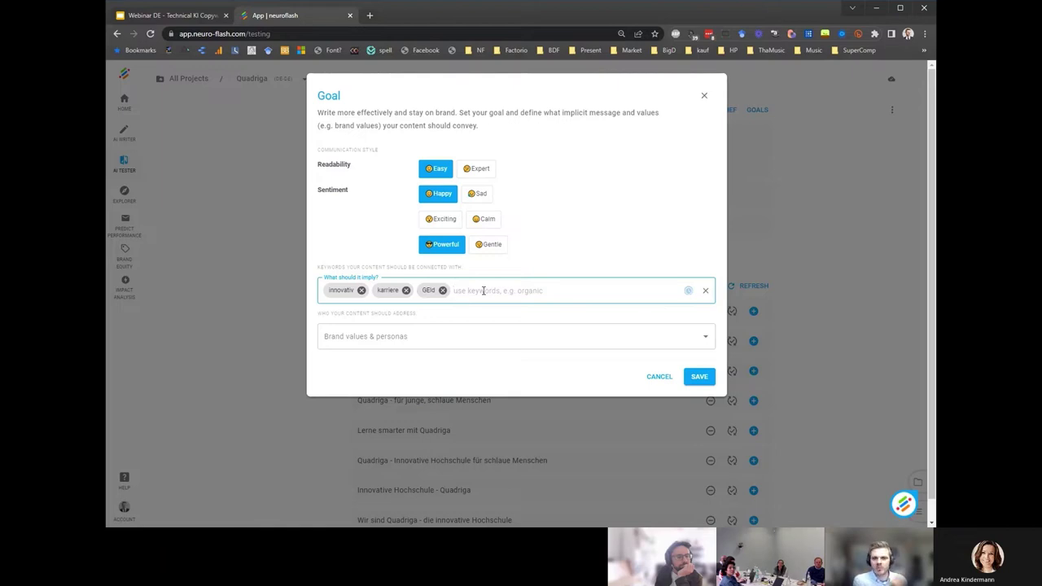
click(698, 376)
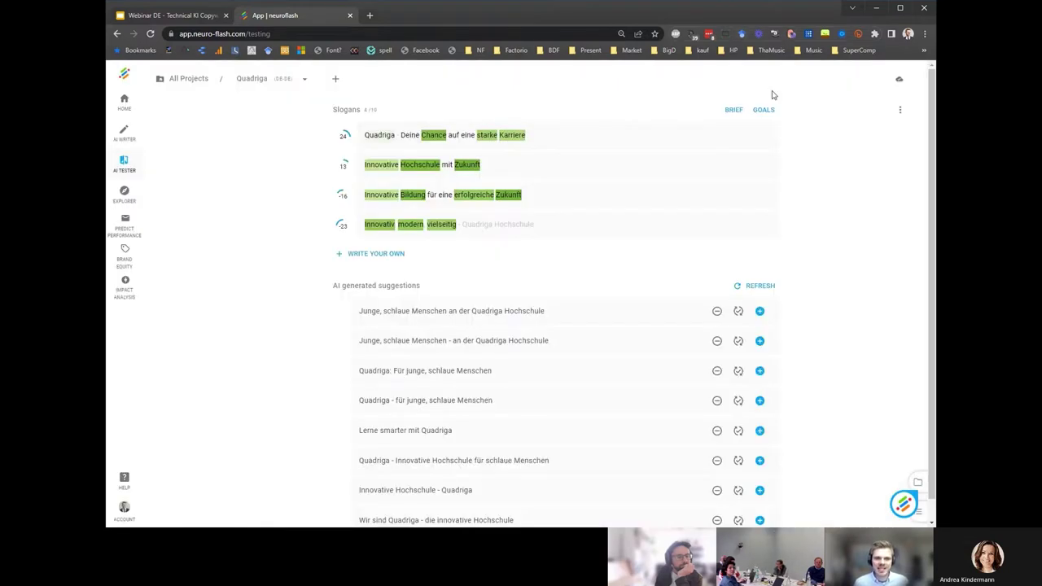
Step: Switch the app's interface language to German through the account options
click(125, 517)
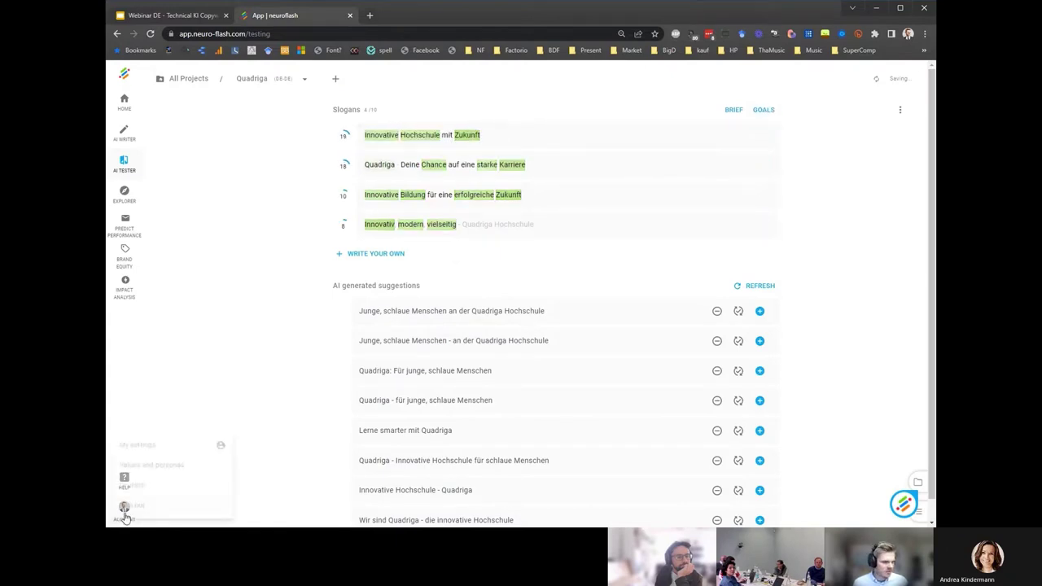
click(163, 480)
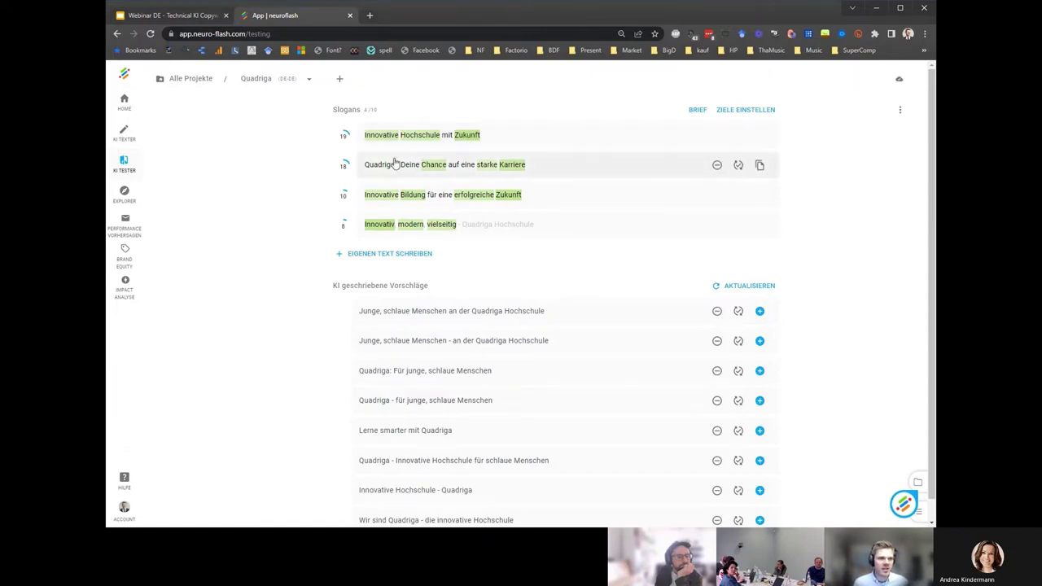
Step: Open the score details chart for the slogans, hide its Einfach series and examine the first slogan's breakdown
click(343, 139)
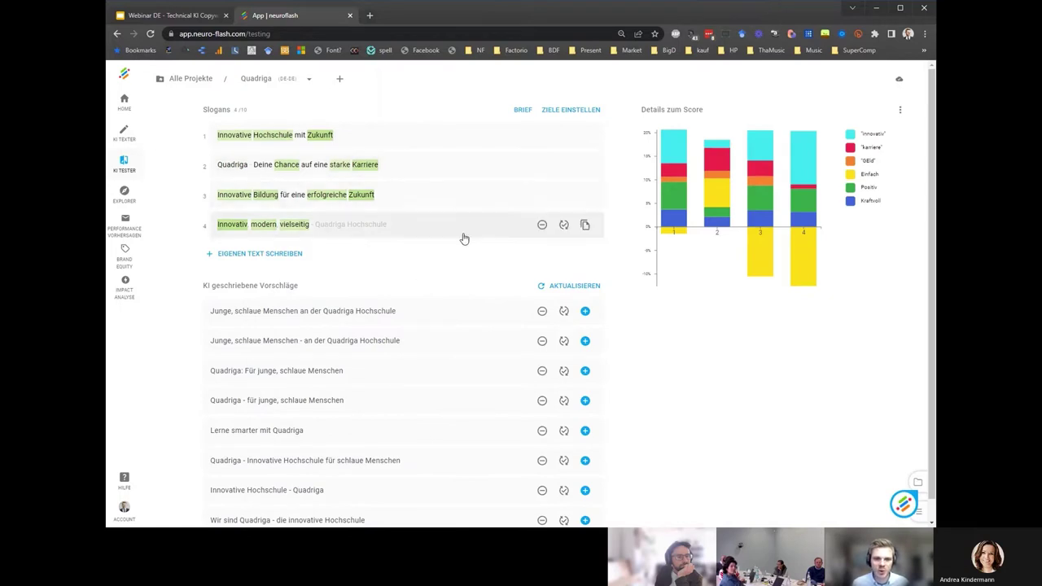
click(874, 181)
mouse_move(682, 149)
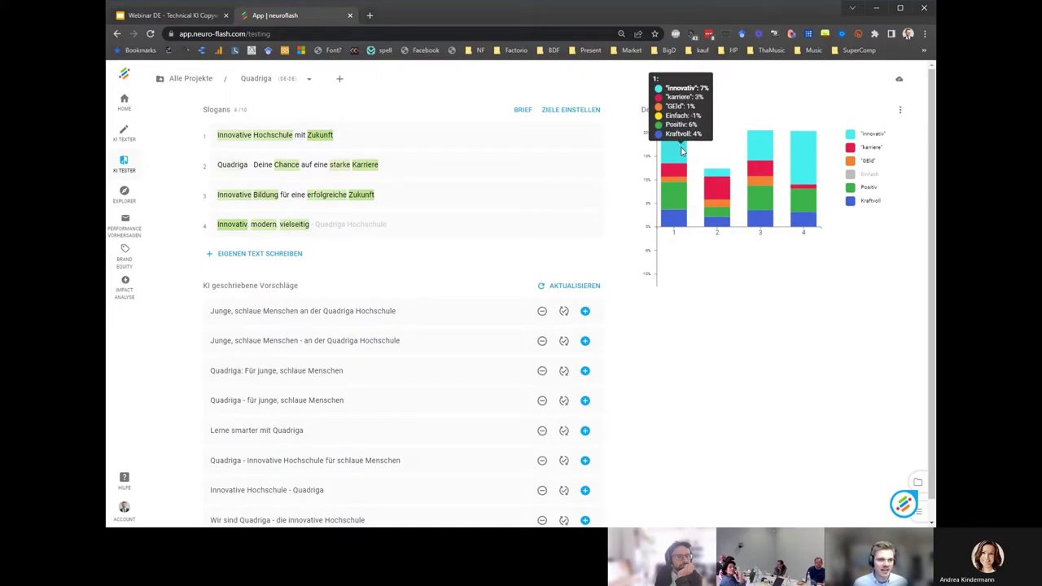
Step: Examine the word scores and suggested synonyms for "Hochschule" and "Zukunft" in the first slogan
mouse_move(242, 142)
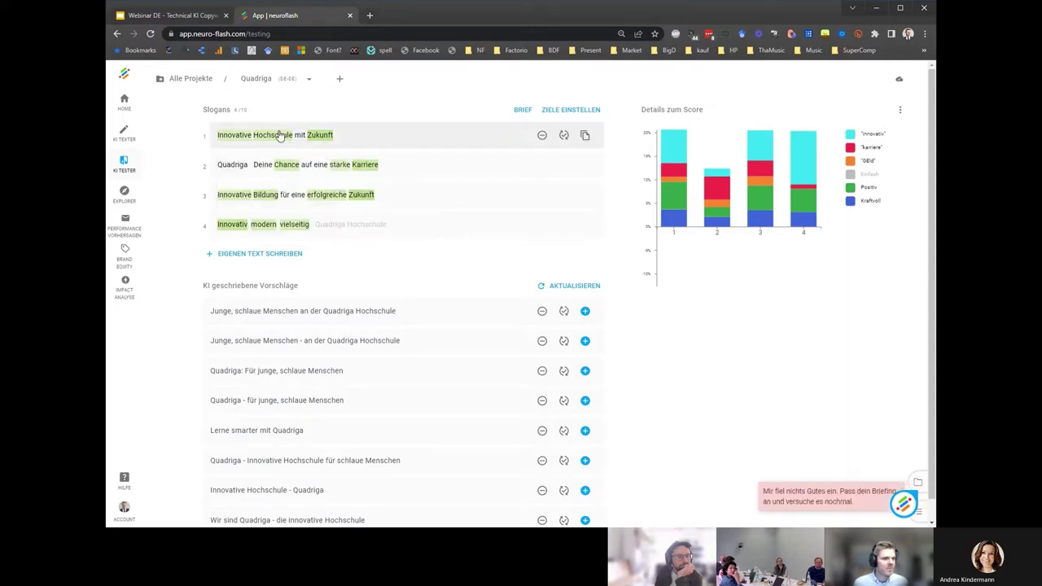
mouse_move(279, 136)
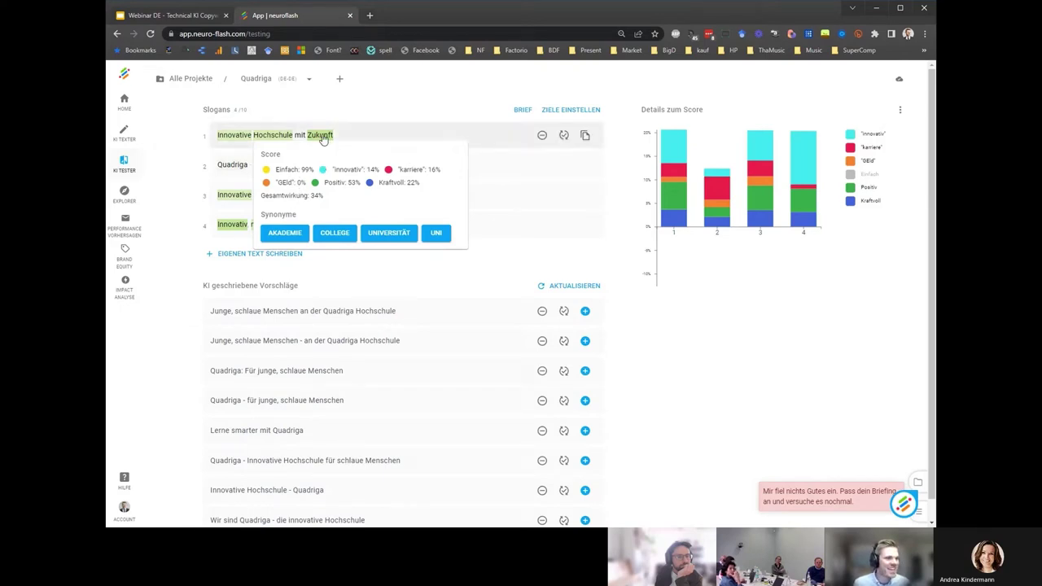
mouse_move(326, 143)
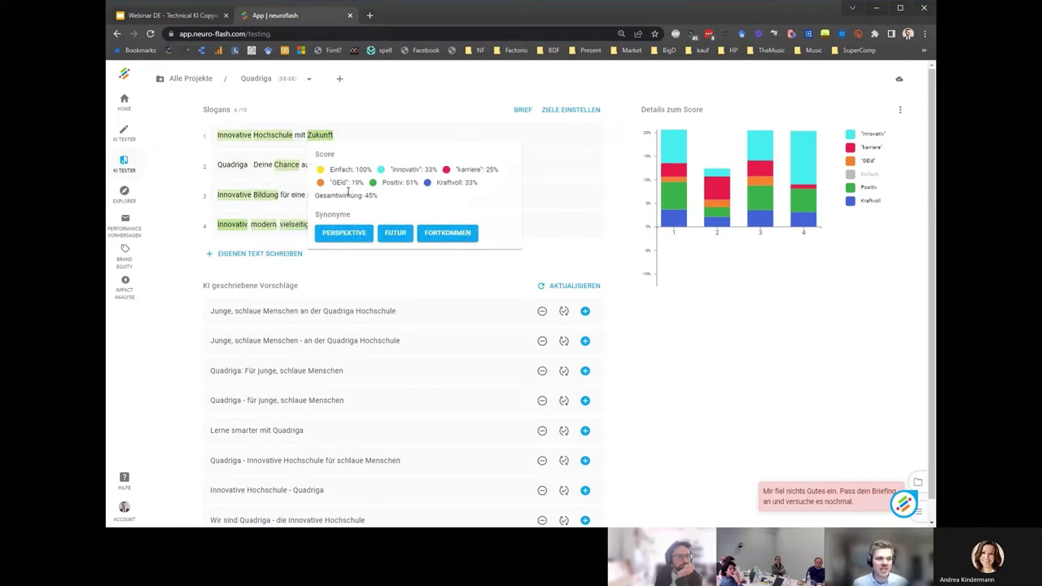